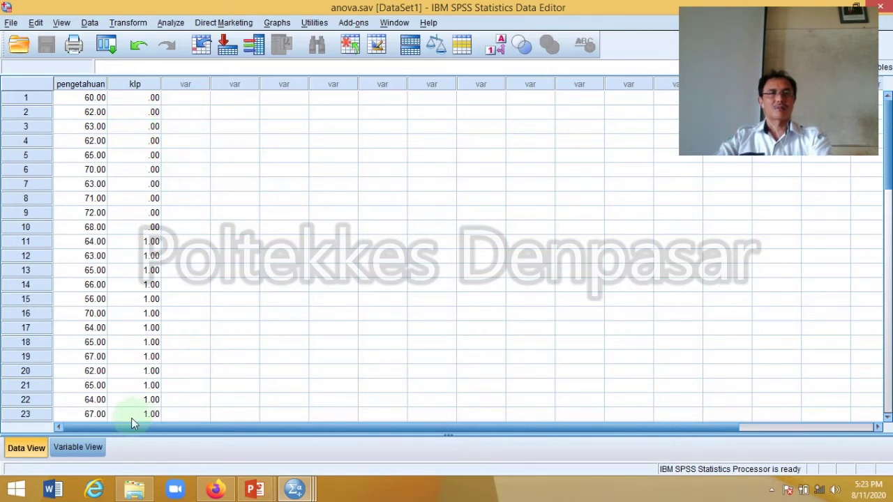
- Check the value labels defined for the klp variable, and look through the data rows by group
click(98, 451)
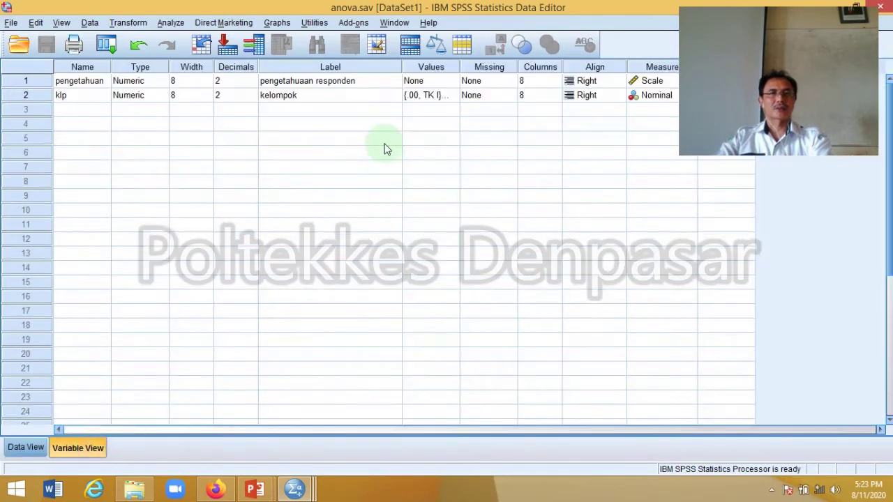
click(446, 104)
click(452, 98)
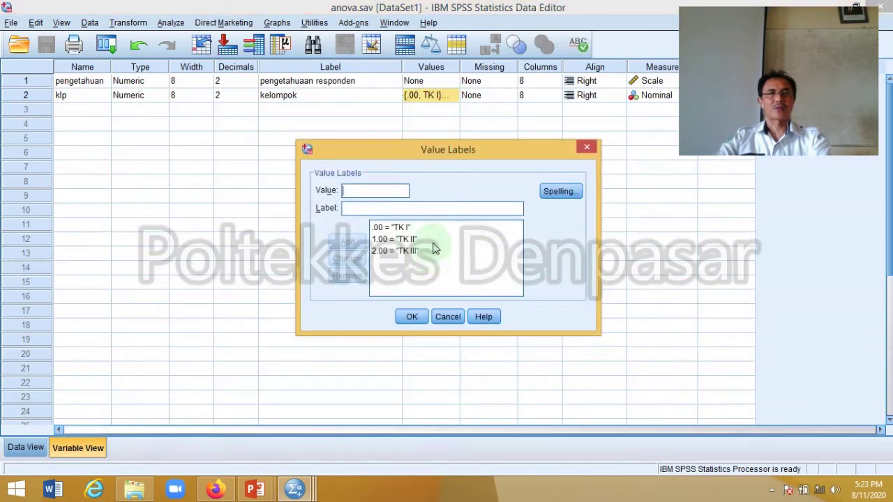
click(412, 318)
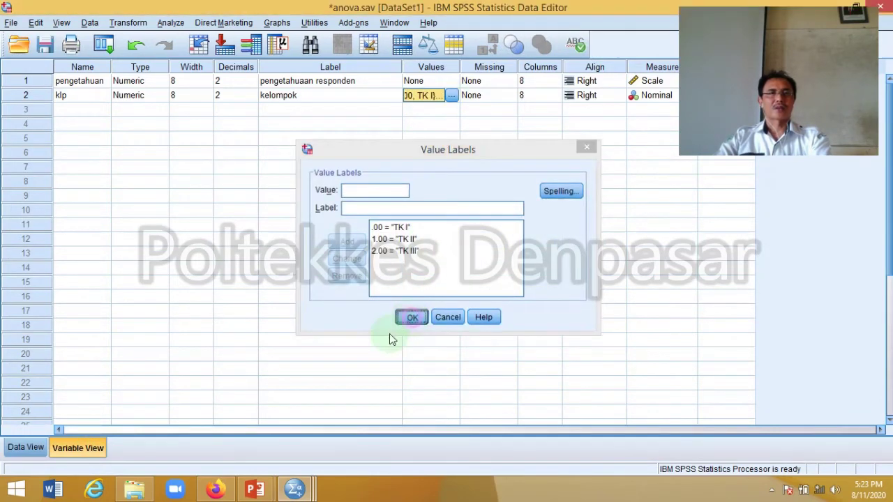
click(36, 449)
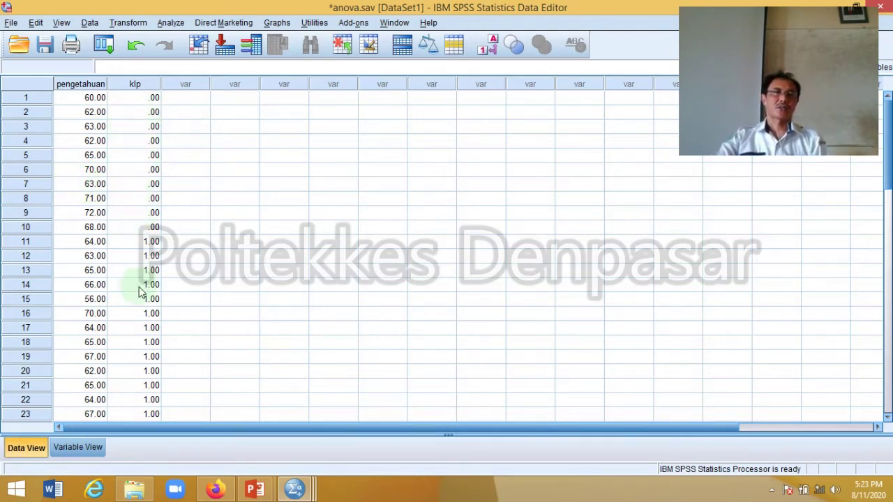
scroll(167, 372, down, 1)
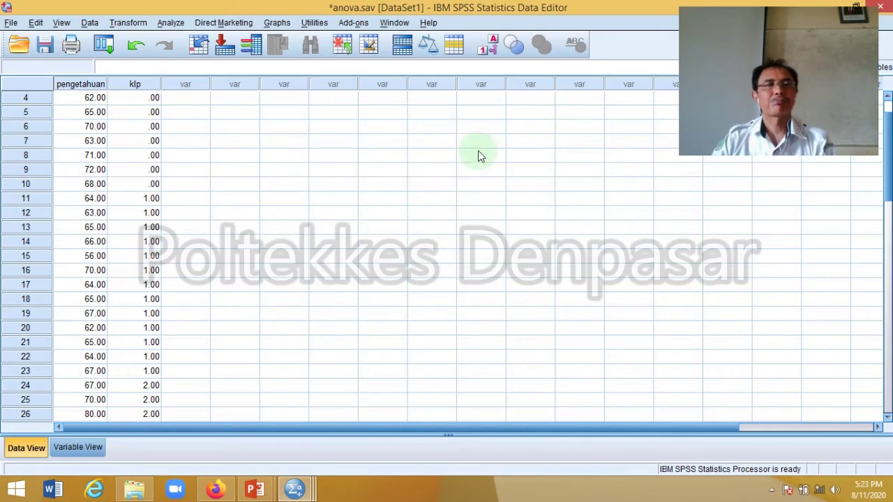
- Set up an Explore analysis with pengetahuan as the dependent variable and kelompok (klp) as the factor
click(176, 25)
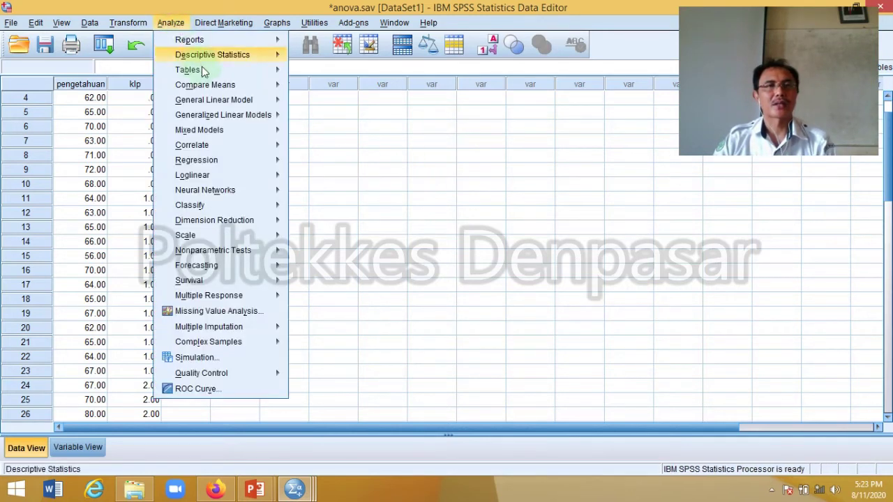
mouse_move(216, 83)
mouse_move(234, 56)
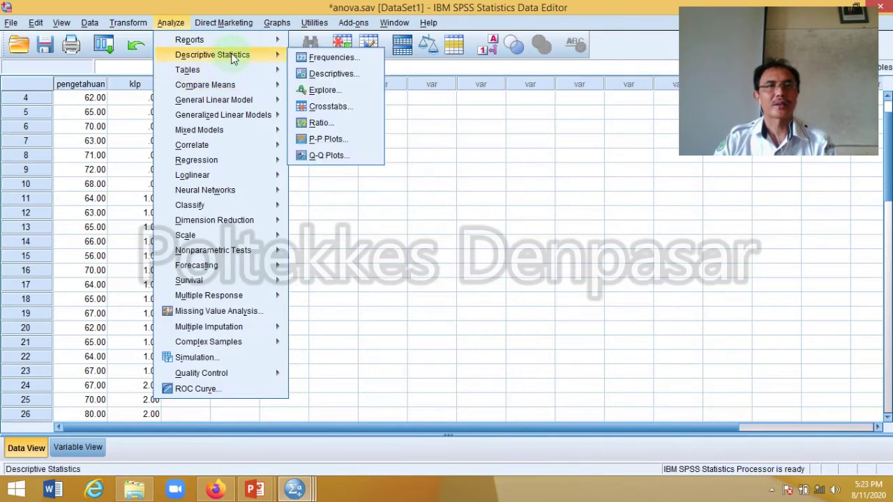
click(325, 91)
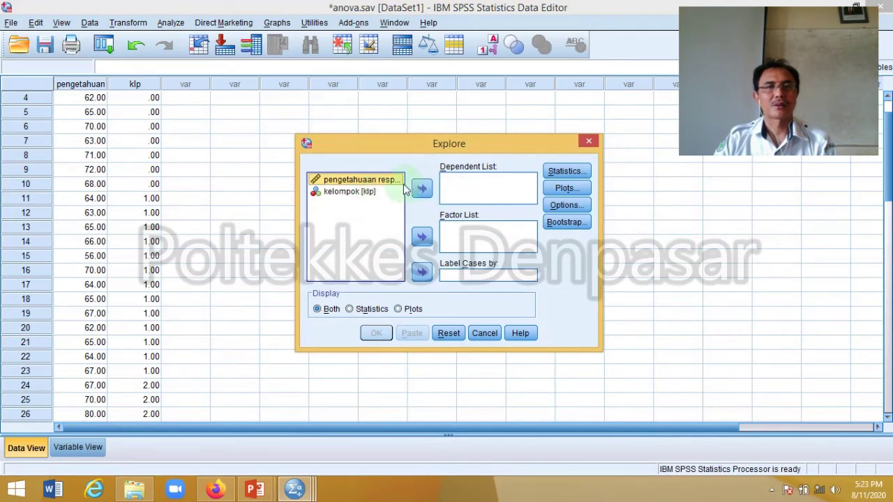
click(421, 189)
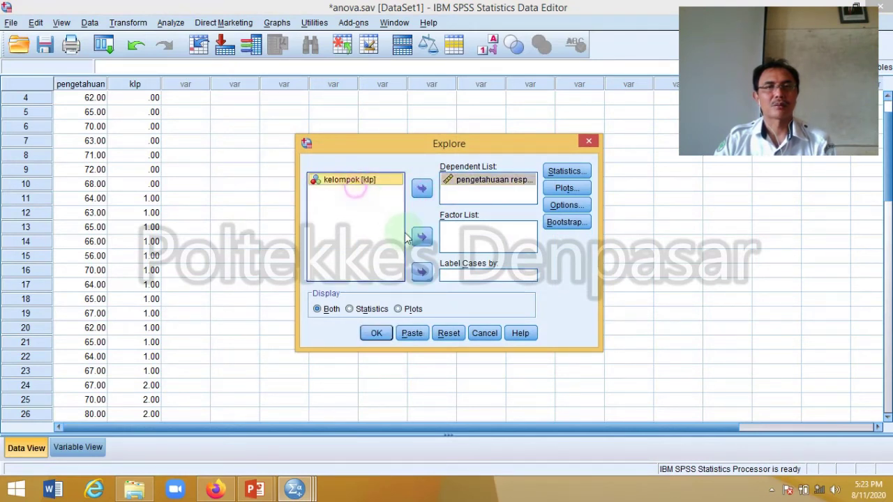
click(422, 237)
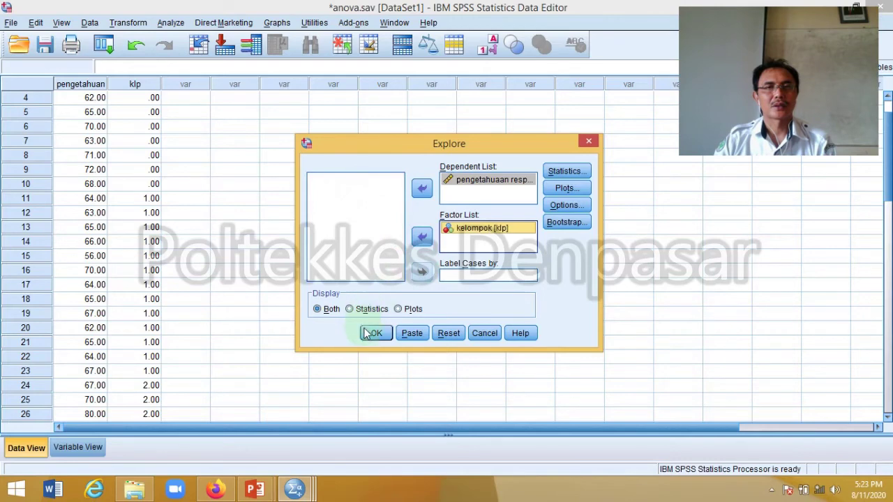
- Include normality plots with tests in the Explore analysis and run it
click(567, 188)
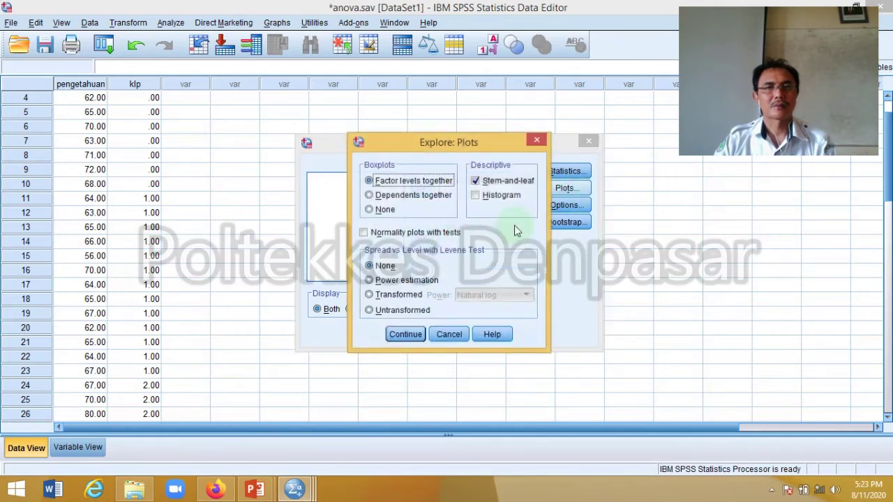
click(399, 234)
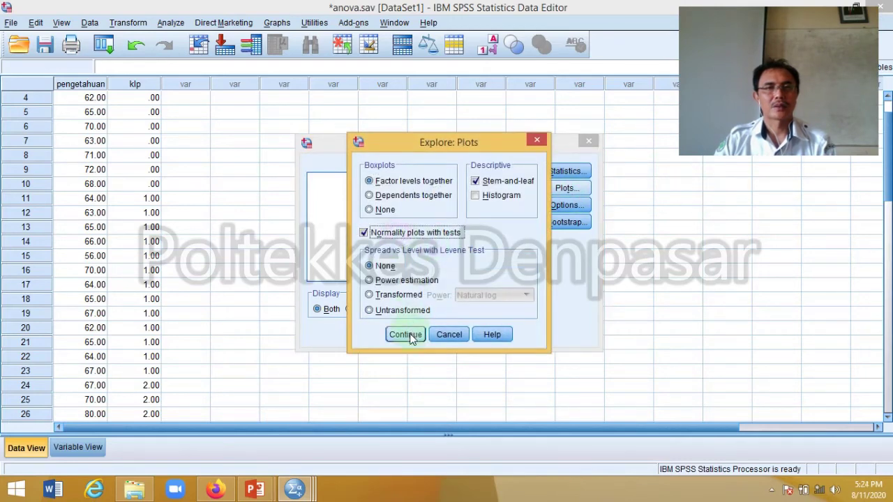
click(403, 335)
click(372, 334)
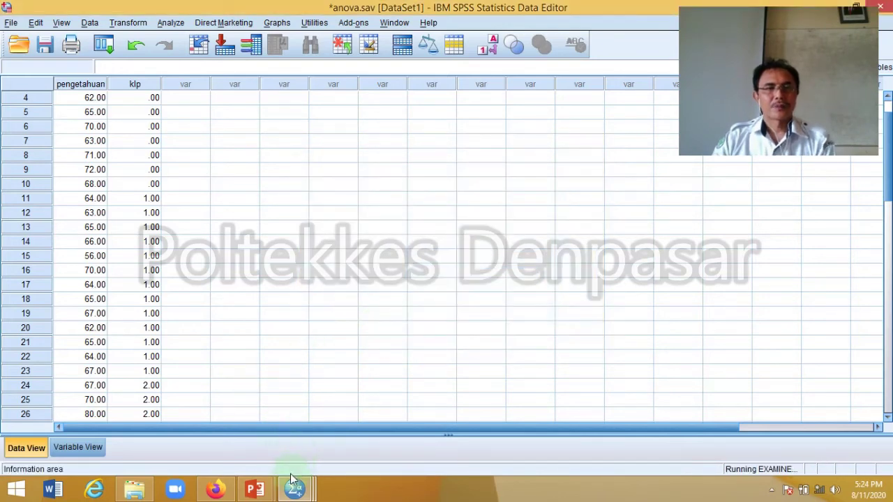
- Examine the Tests of Normality table in the output viewer
mouse_move(296, 491)
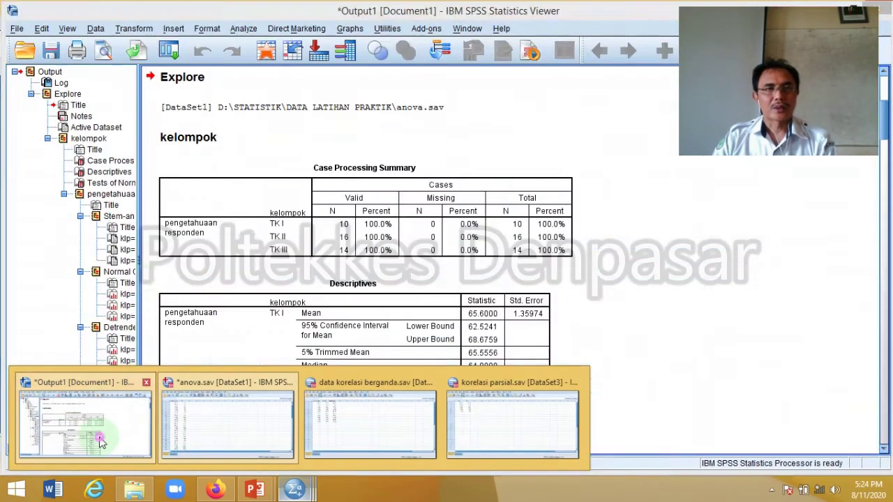
click(90, 433)
click(111, 184)
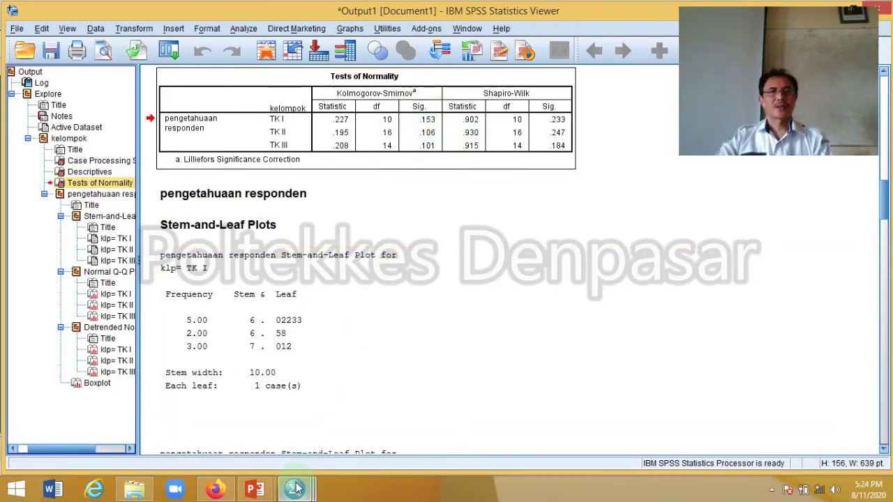
- Set up a One-Way ANOVA on the anova.sav data with pengetahuan as dependent variable and kelompok (klp) as factor
mouse_move(296, 489)
click(245, 443)
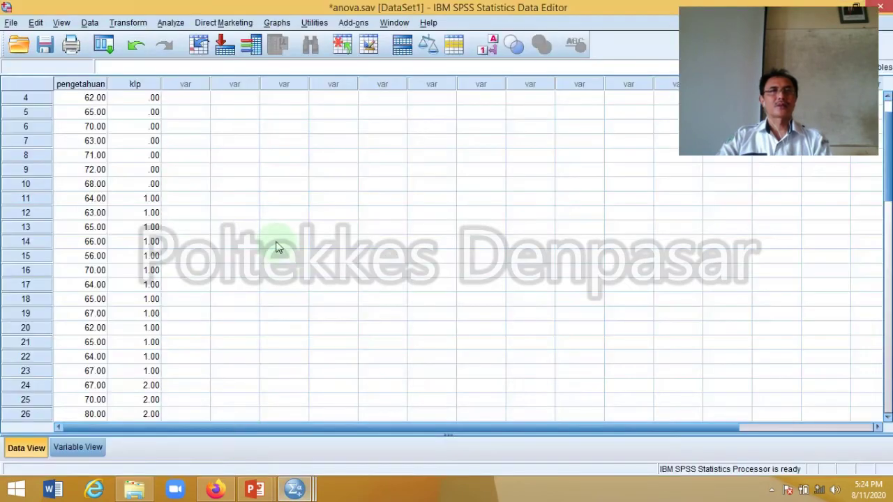
click(174, 23)
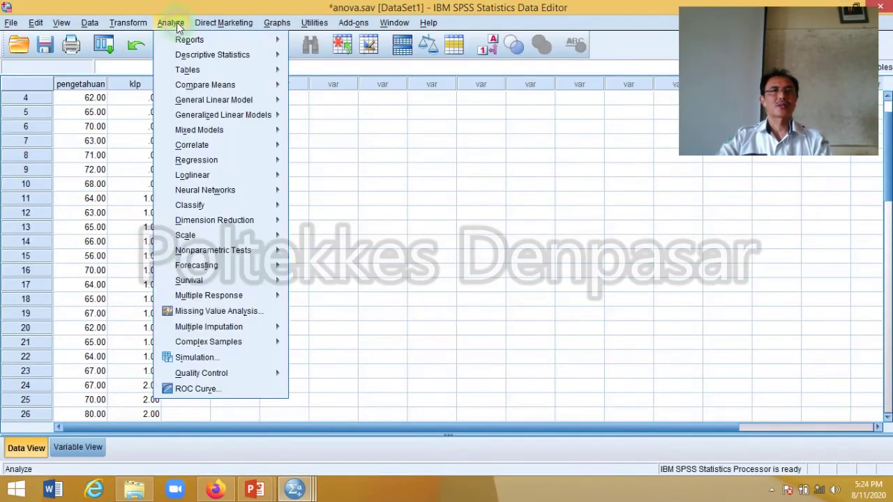
mouse_move(233, 59)
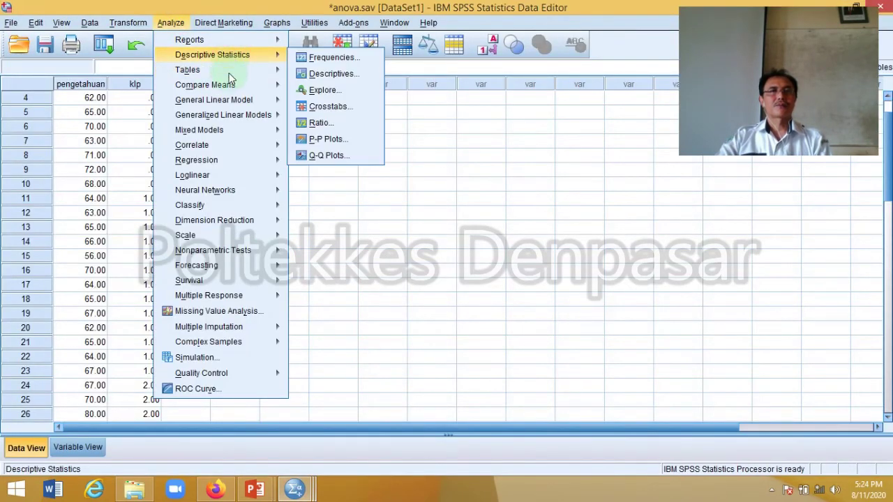
mouse_move(230, 85)
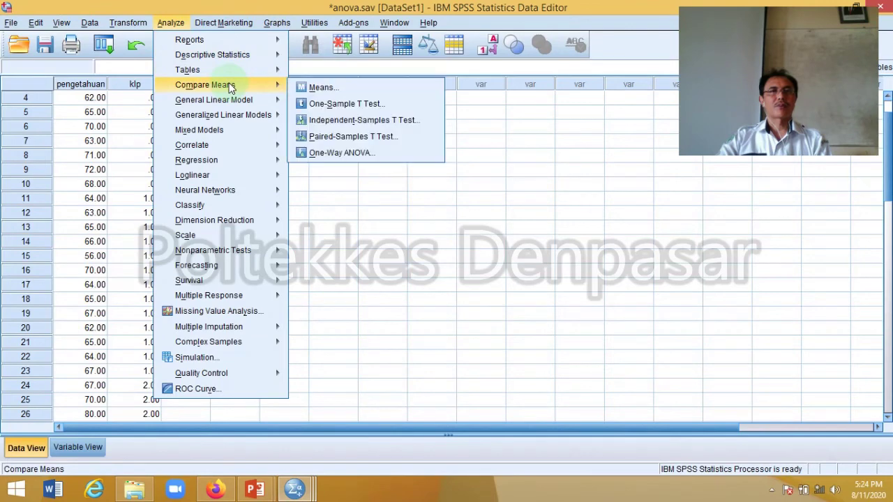
click(354, 154)
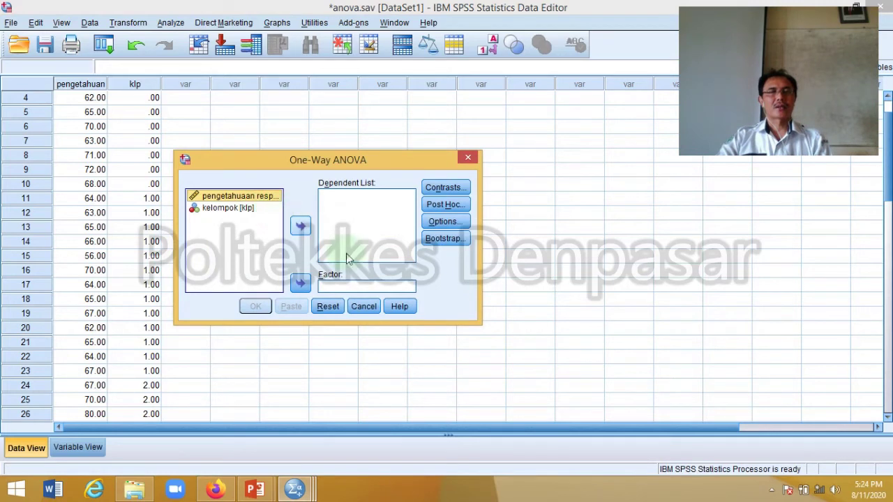
click(301, 226)
click(233, 198)
click(300, 282)
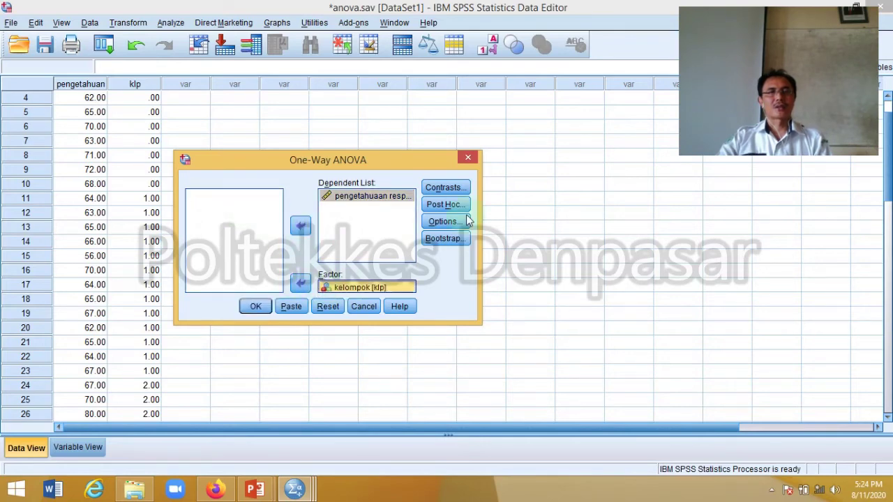
- Add the LSD post hoc multiple comparison to the One-Way ANOVA
click(446, 204)
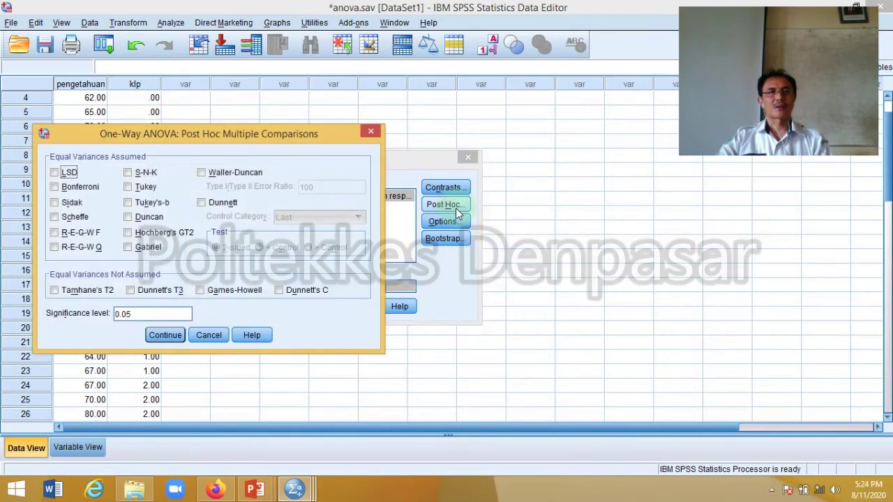
click(68, 172)
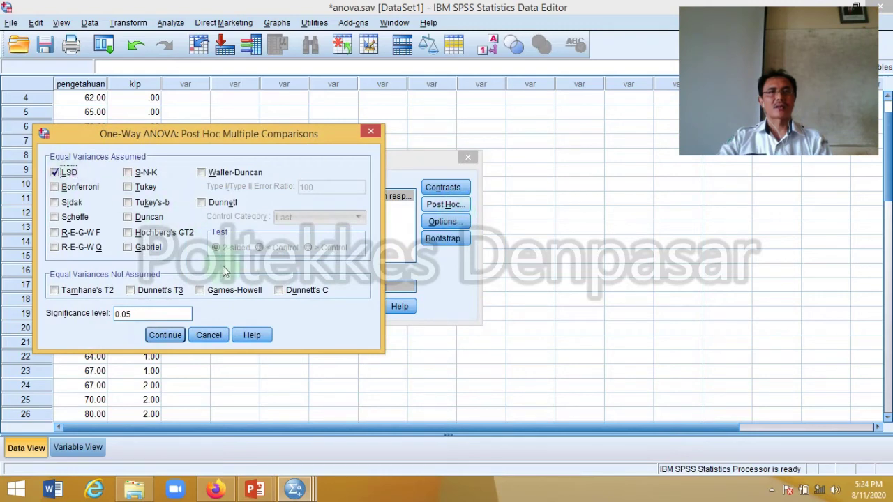
click(172, 338)
- Request Descriptive statistics and the Homogeneity of variance test, and run the One-Way ANOVA
click(444, 221)
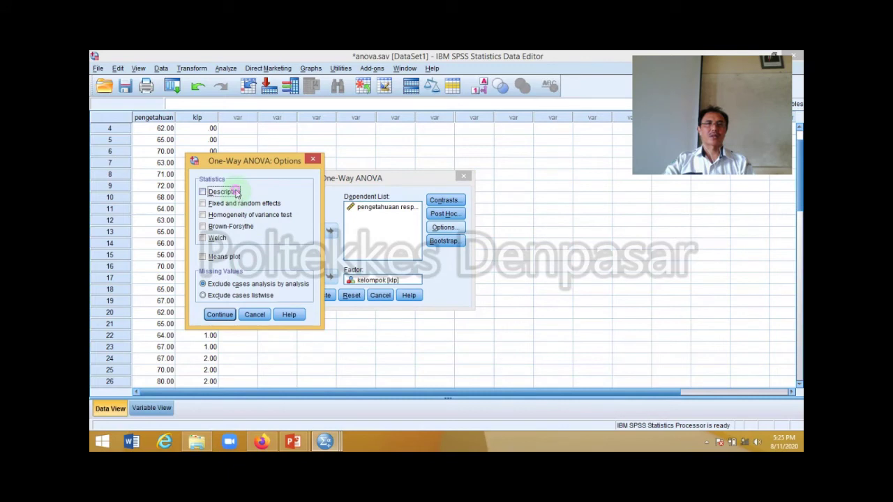
click(232, 216)
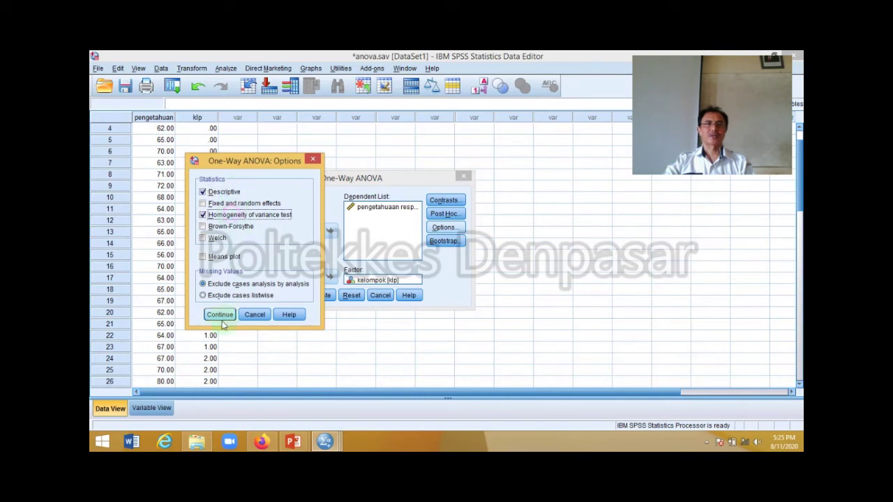
click(219, 314)
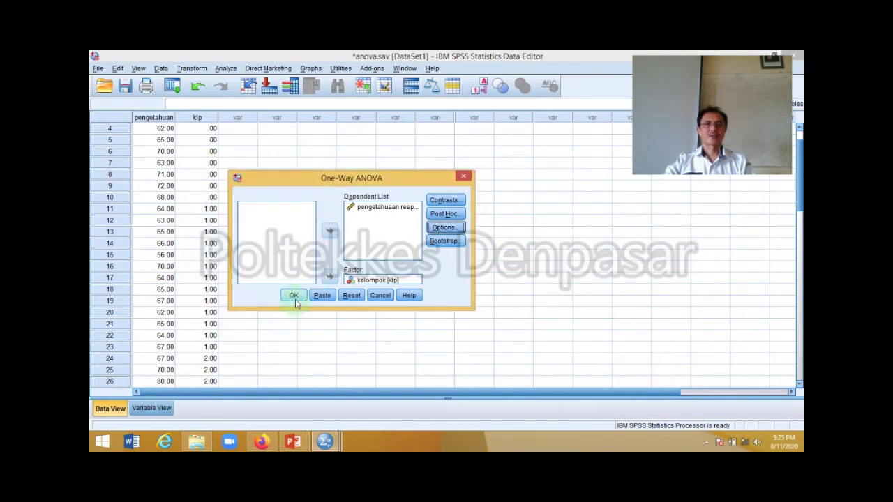
click(293, 296)
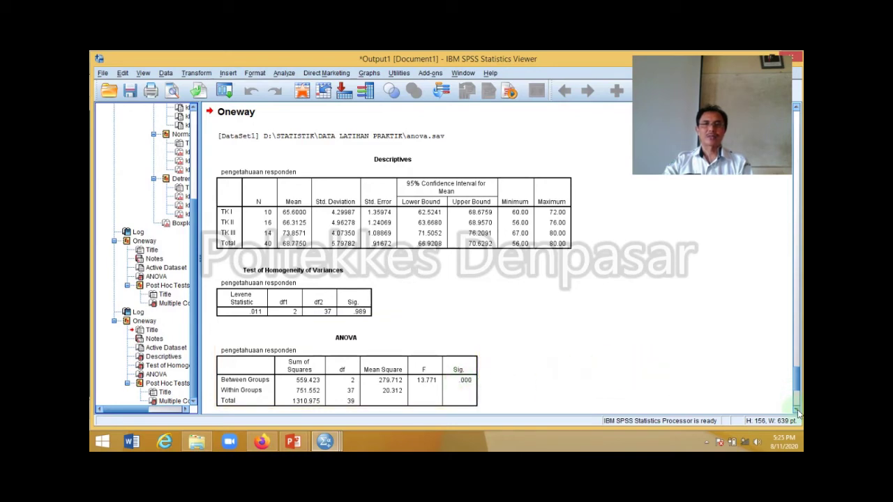
- Examine the Oneway output, from the descriptives, homogeneity and ANOVA tables to the LSD Multiple Comparisons table
scroll(797, 413, down, 5)
scroll(797, 413, down, 3)
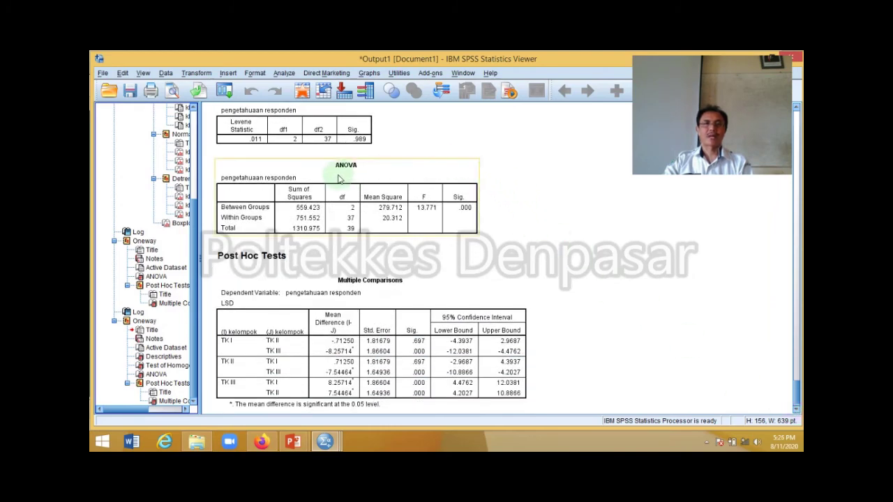
scroll(376, 219, up, 2)
scroll(377, 217, up, 2)
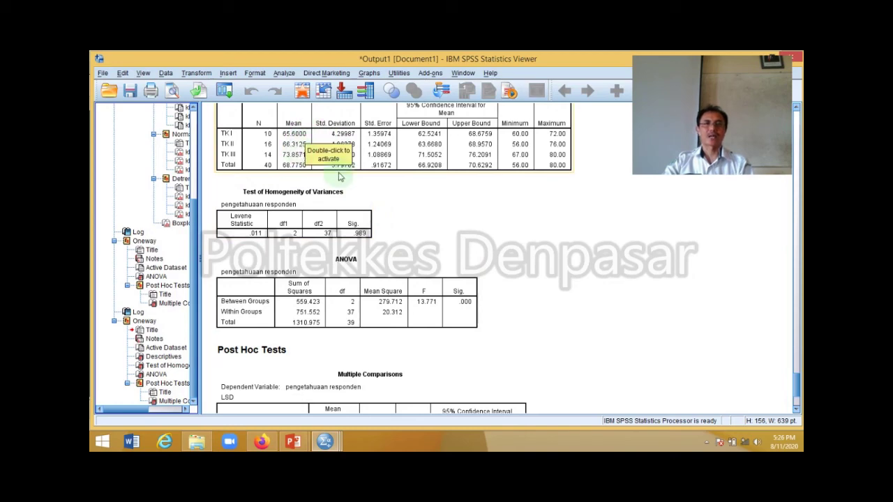
drag(794, 381, 797, 394)
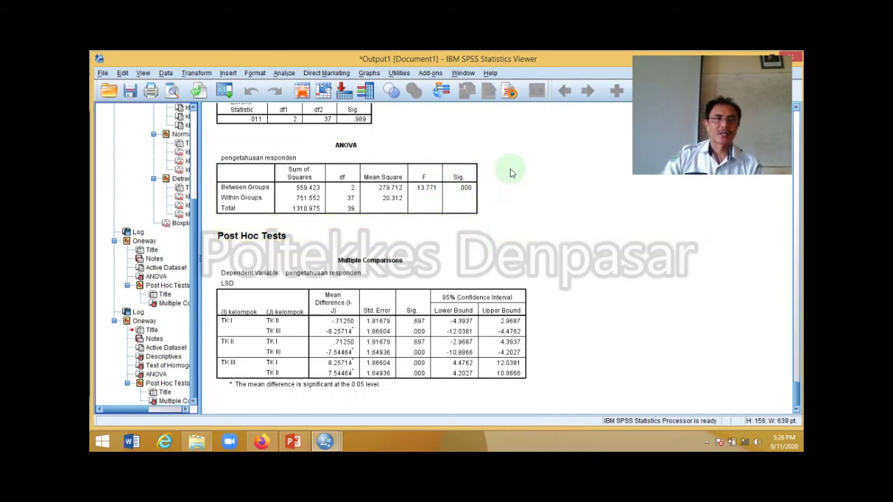
click(524, 335)
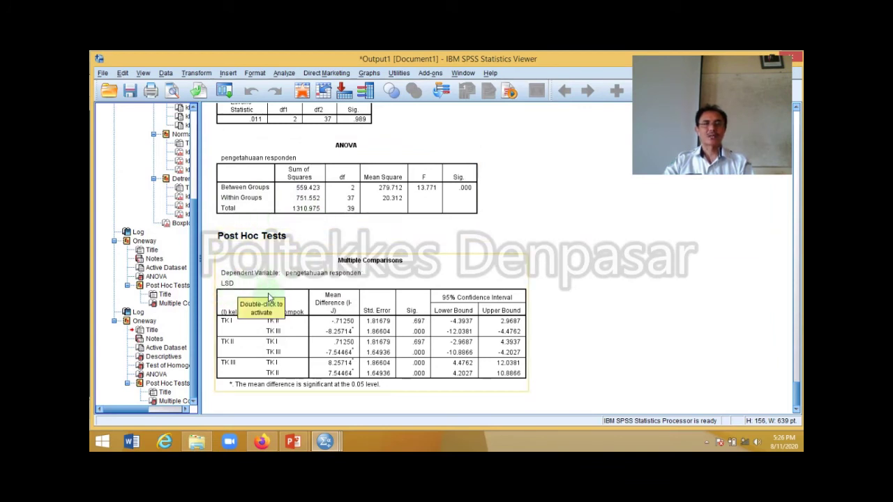
click(230, 269)
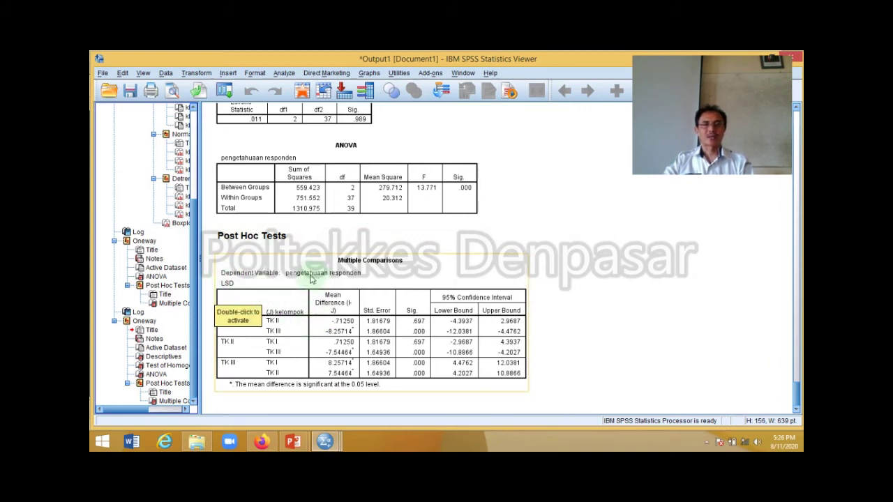
click(280, 326)
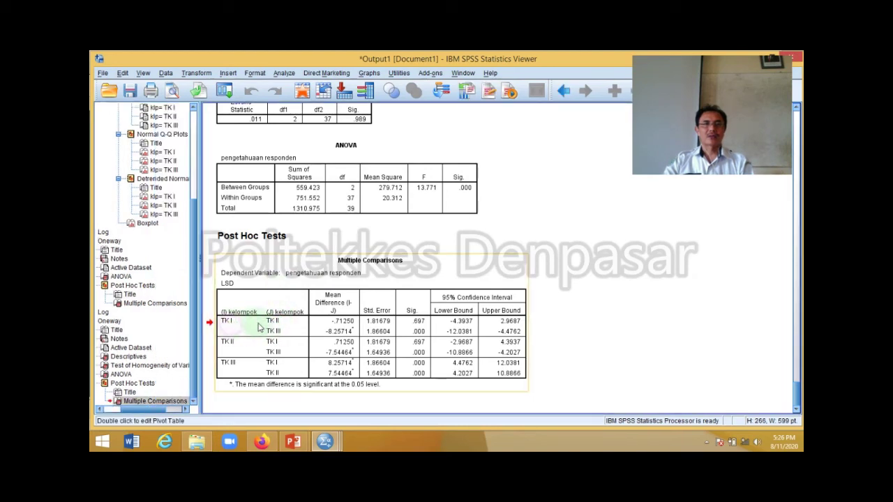